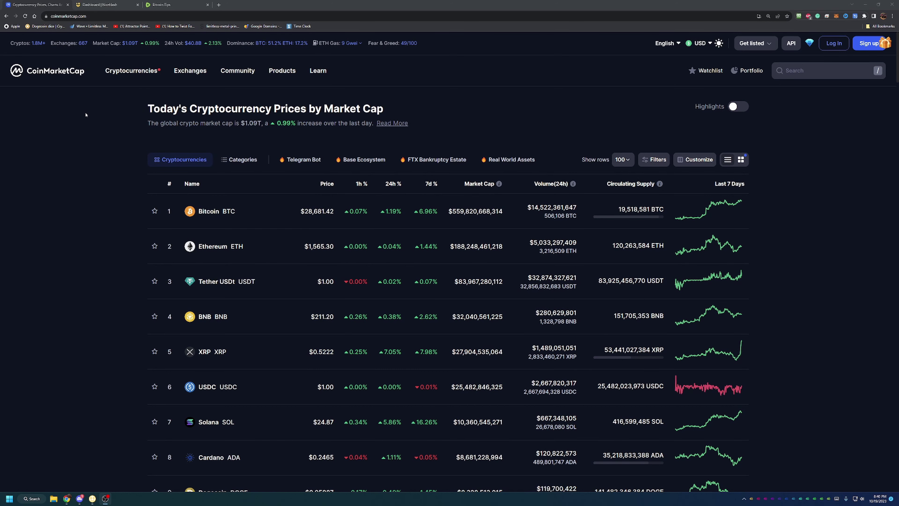
# Switch to the Rumble 'Bitcoin Tips' channel tab with Ctrl+3
pyautogui.hotkey('ctrl', '3')
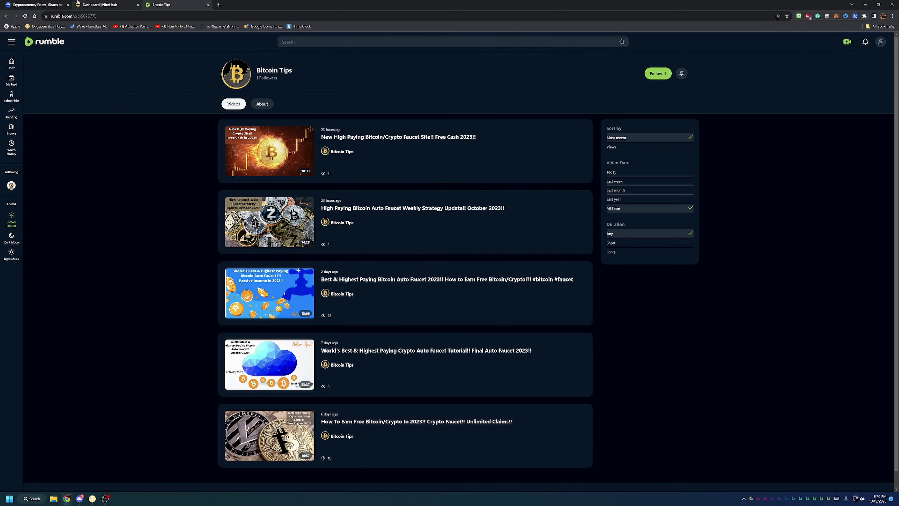
# Switch to the 'Dashboard | NiceHash' tab showing 0 active rigs and 1 inactive rig
pyautogui.click(83, 3)
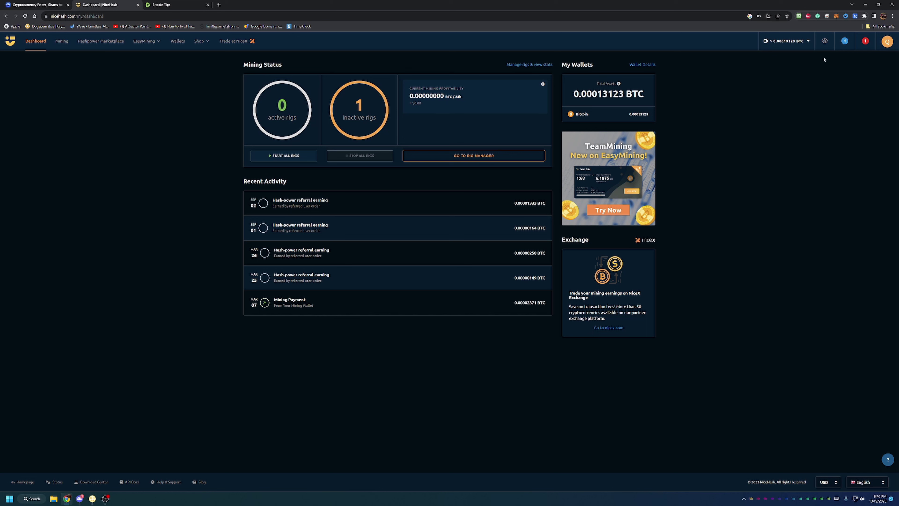
# Hide the wallet balance and activity amounts on the NiceHash dashboard
pyautogui.click(824, 41)
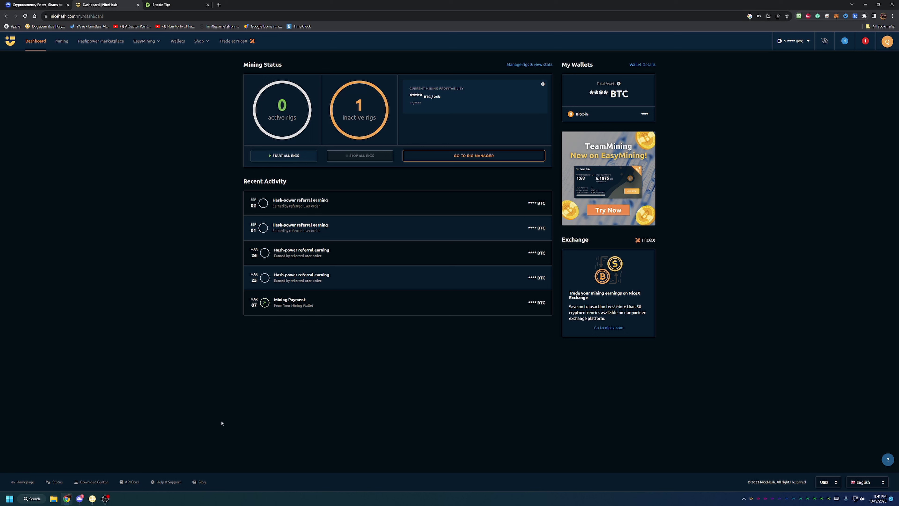
# Launch NiceHash Miner centred on screen, review Devices and Benchmark, then return to Dashboard
pyautogui.click(92, 498)
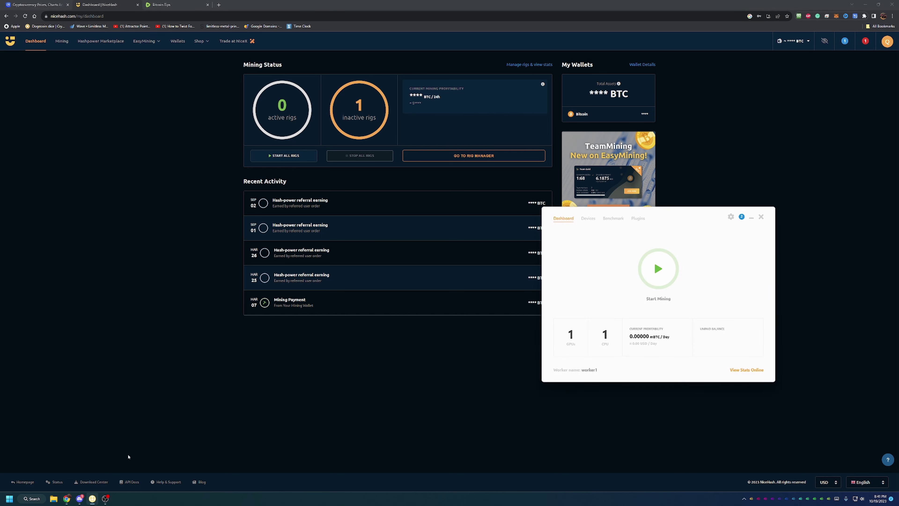
pyautogui.moveTo(604, 213); pyautogui.dragTo(332, 254)
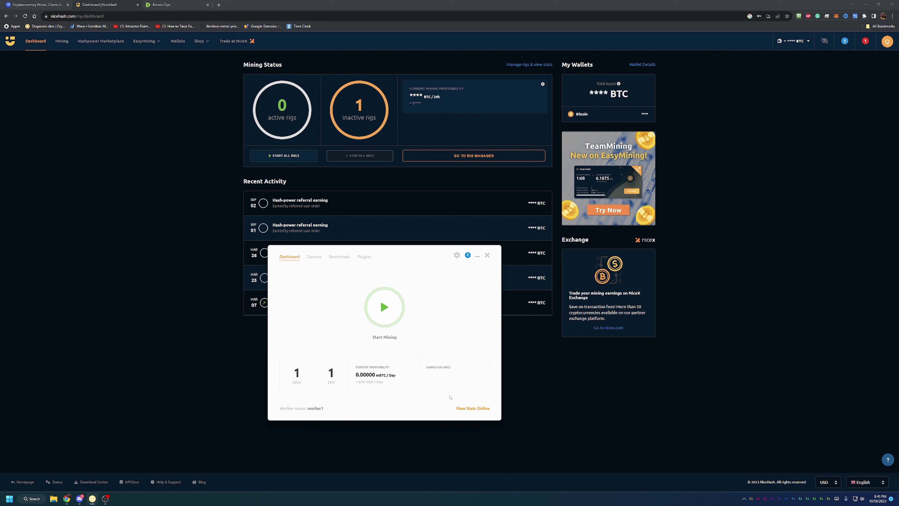
pyautogui.click(314, 256)
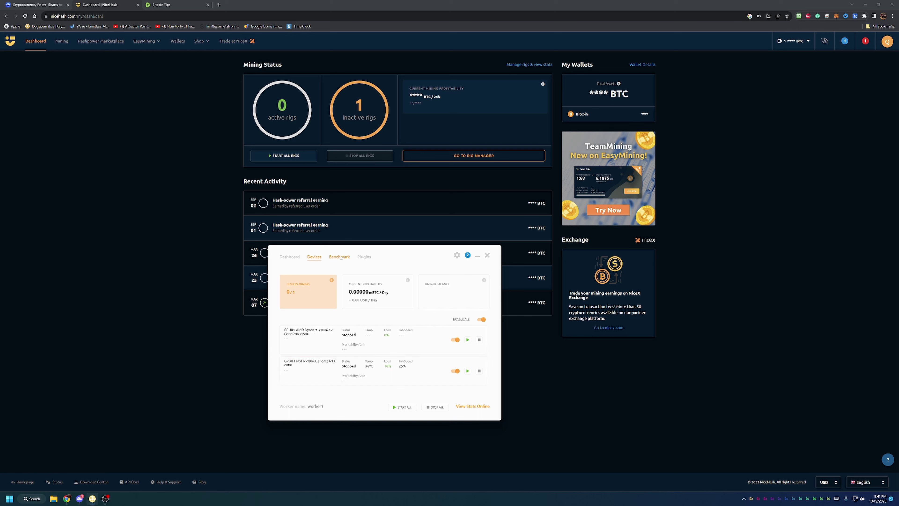
pyautogui.click(339, 257)
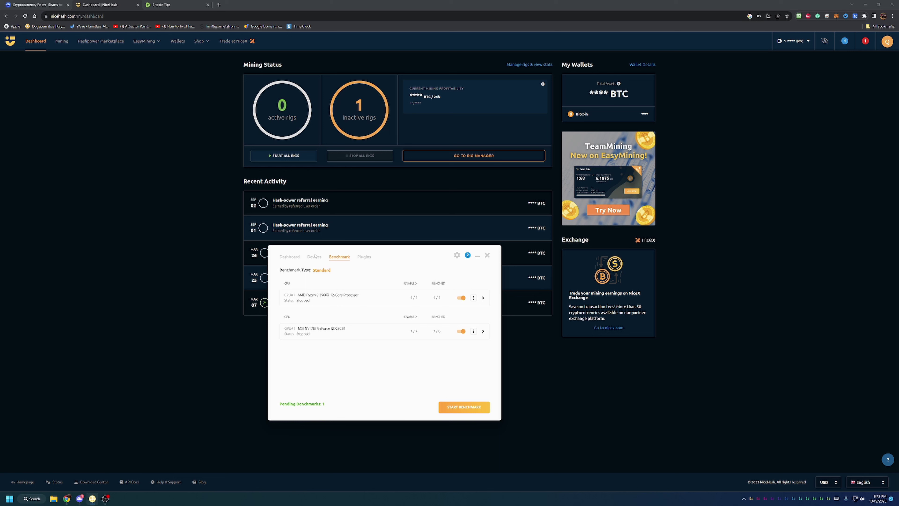
pyautogui.click(314, 257)
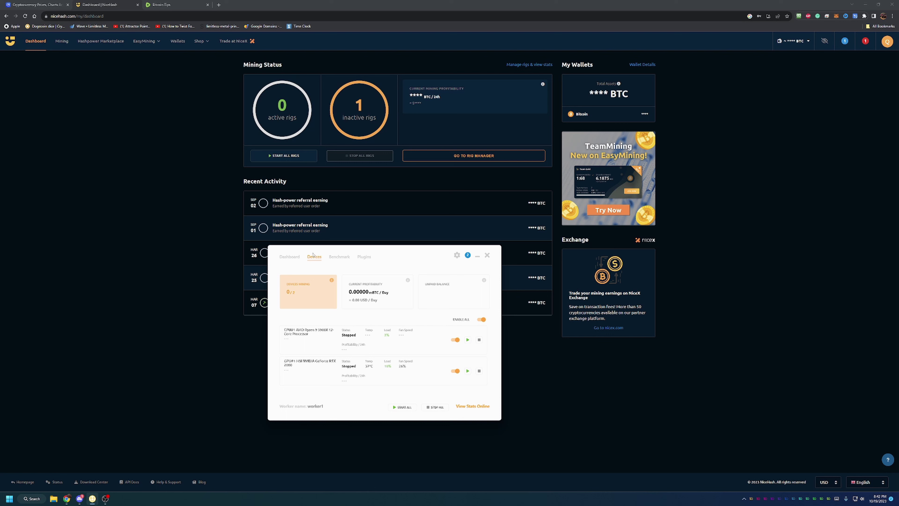
pyautogui.click(289, 256)
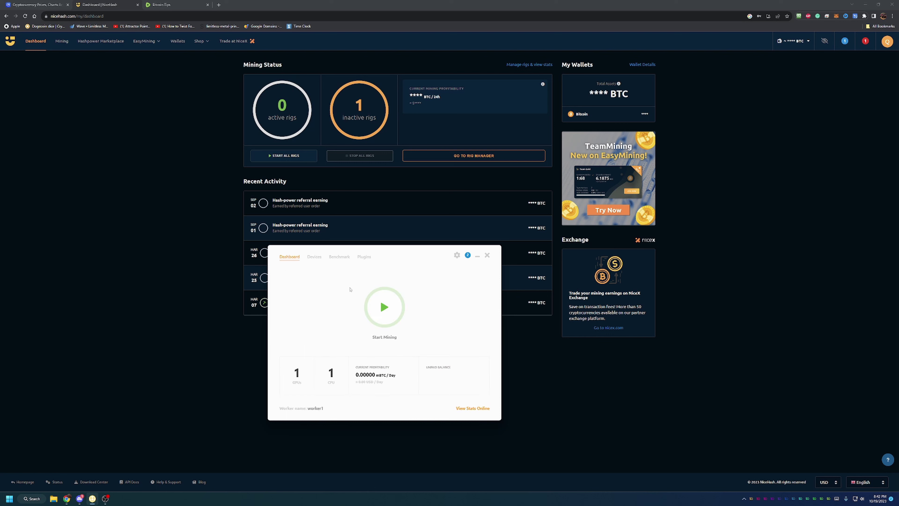
# Start mining on the rig, earning about 0.00907 mBTC per day
pyautogui.click(378, 301)
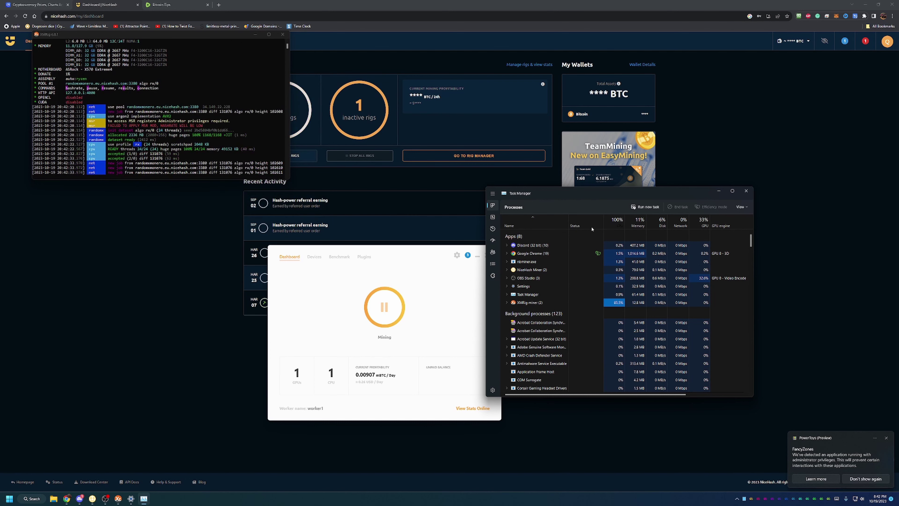
# Check memory and CPU usage in Task Manager, then stop mining in NiceHash Miner
pyautogui.click(492, 217)
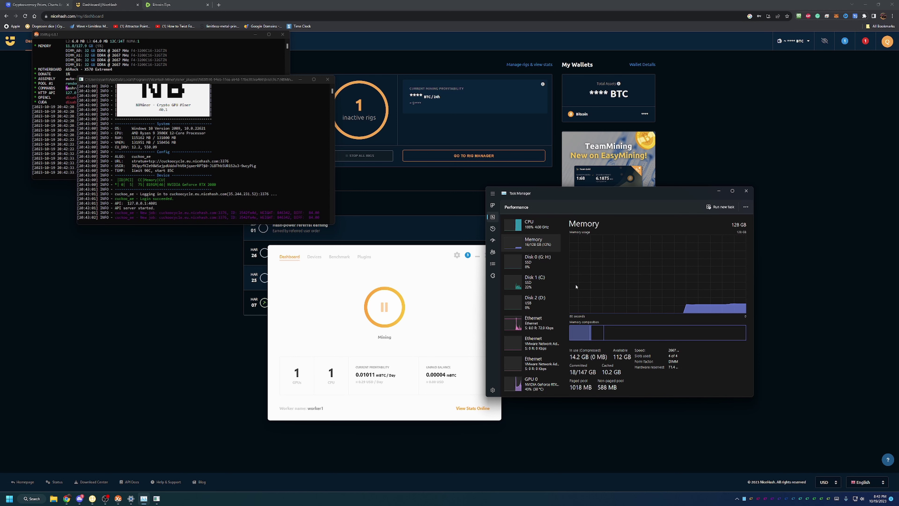
pyautogui.click(542, 232)
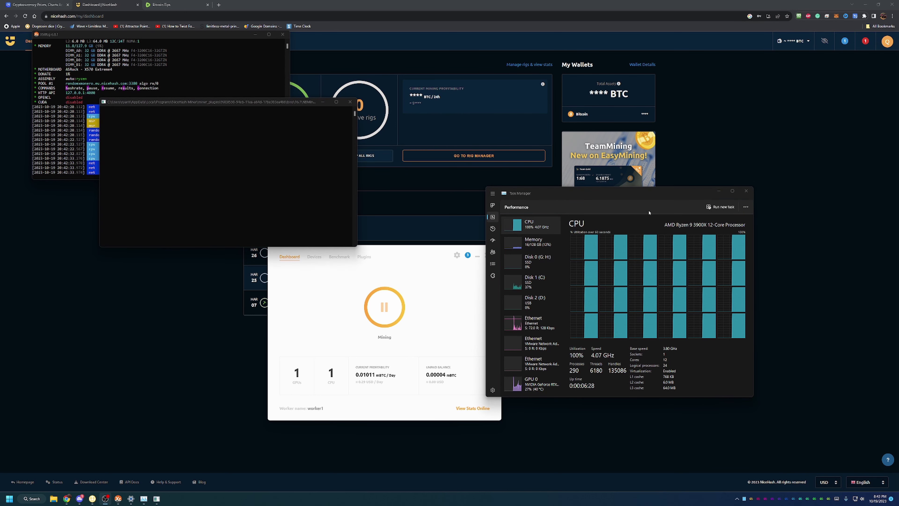
pyautogui.click(385, 307)
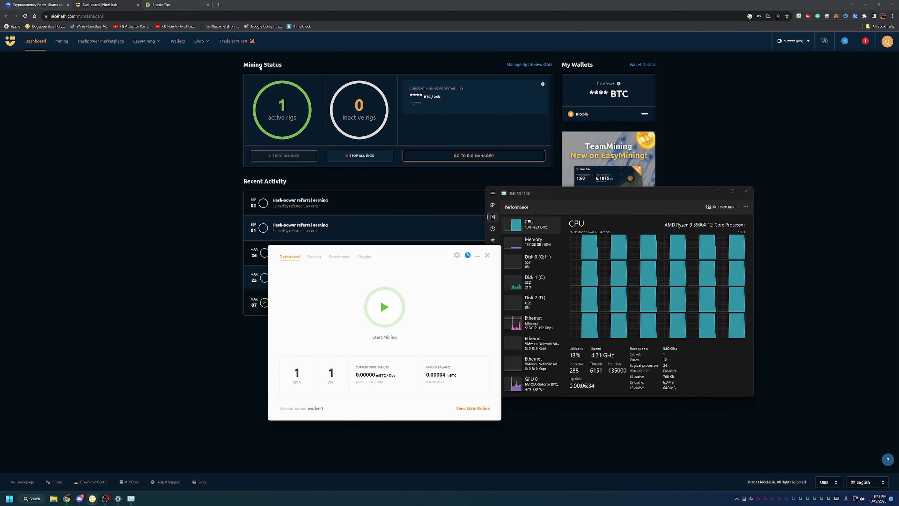
# Bring the NiceHash web dashboard forward, now showing 0 active and 1 inactive rig
pyautogui.click(174, 136)
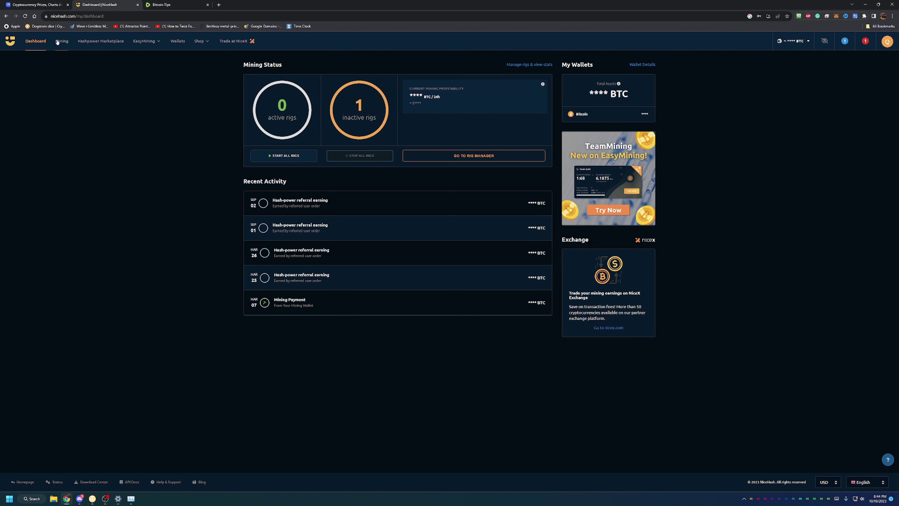
# Go to the Mining rig manager, skip the tour, and open the Next Payout settings
pyautogui.click(61, 41)
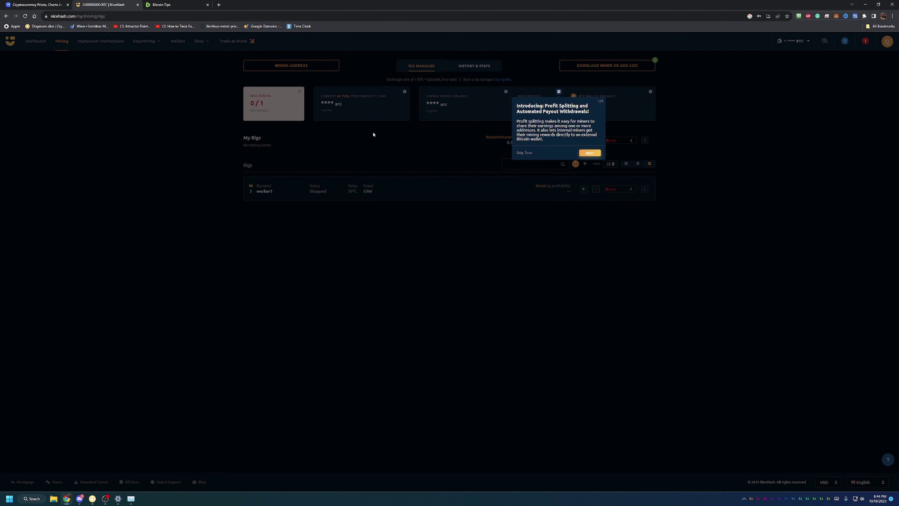
pyautogui.click(518, 153)
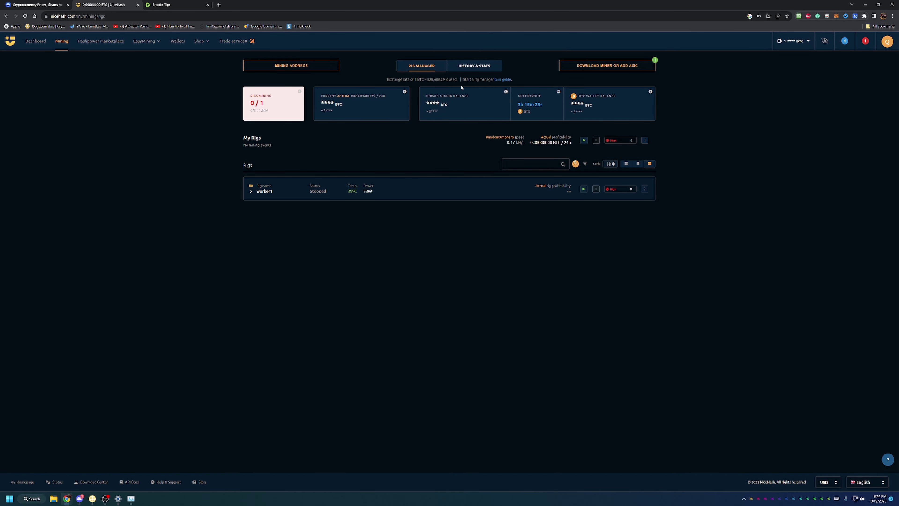
pyautogui.click(559, 93)
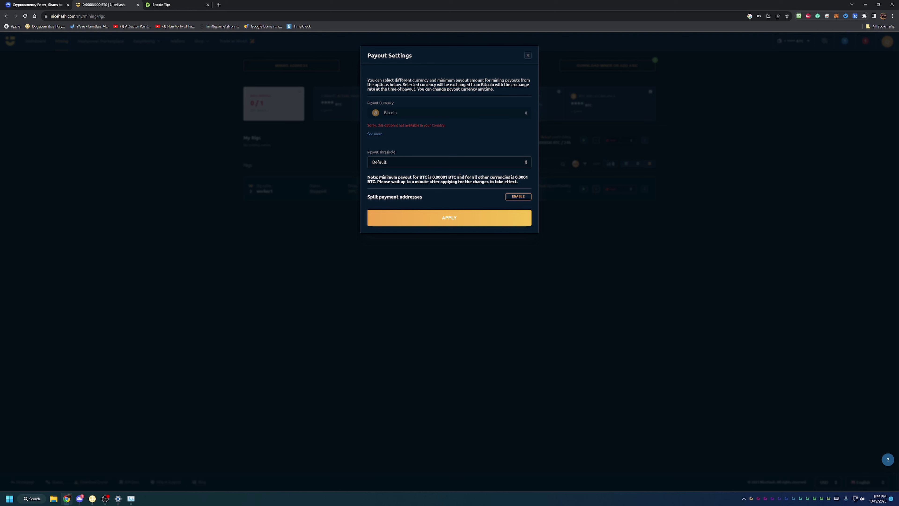
# Close the Payout Settings dialog without changing the Bitcoin default threshold
pyautogui.click(527, 57)
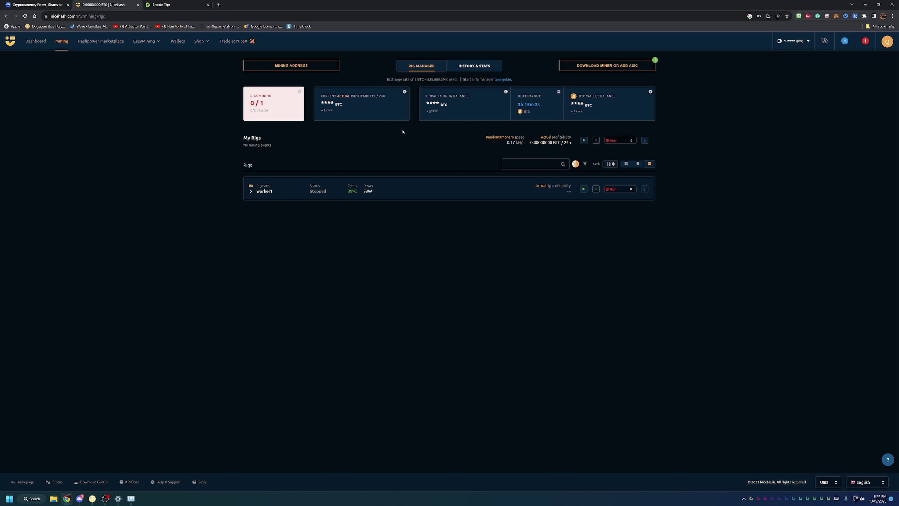
# Open worker1's detail page and select its KAWPOW unpaid balance digits
pyautogui.click(263, 193)
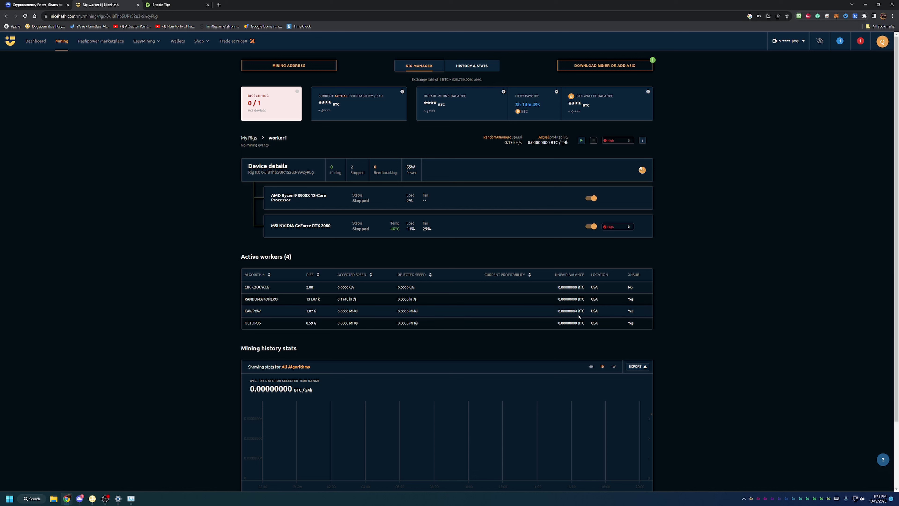
pyautogui.moveTo(577, 312); pyautogui.dragTo(571, 311)
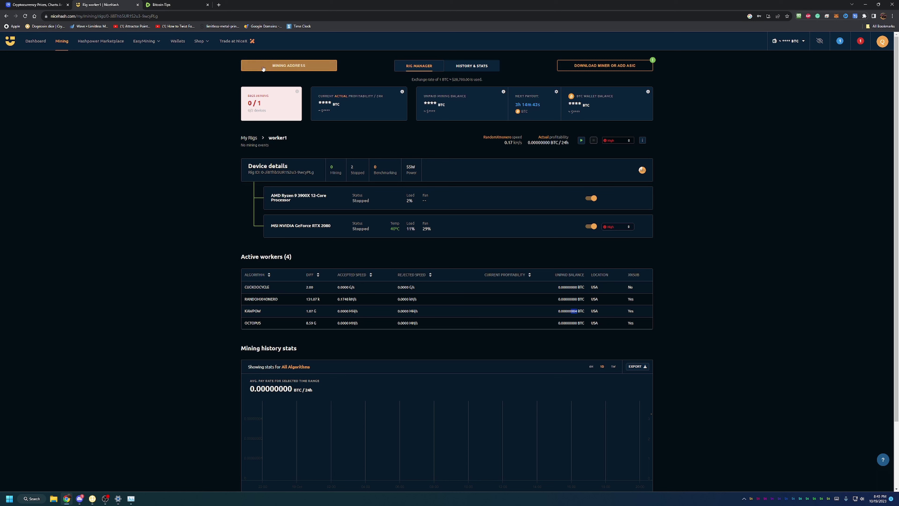
pyautogui.click(602, 67)
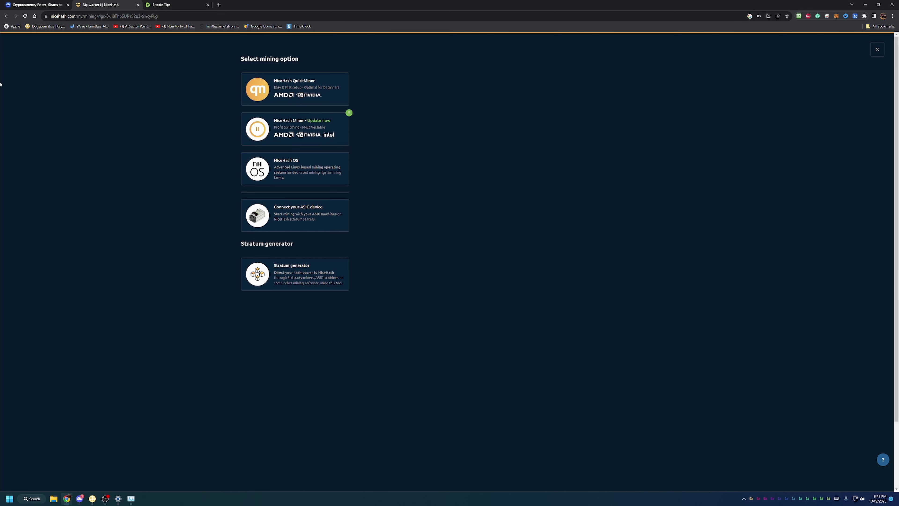
pyautogui.click(876, 50)
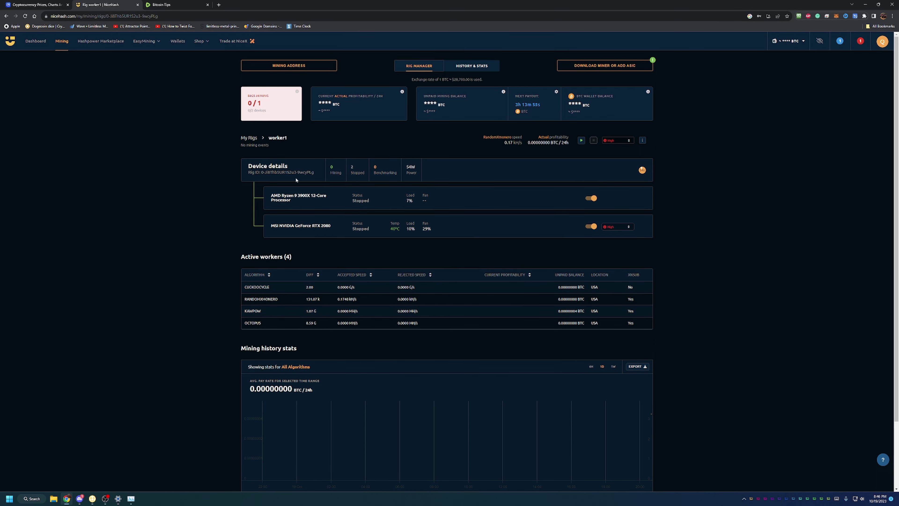
# Open the Hashpower Marketplace's Scrypt orders for EU - West and USA - West, trying Enable Buying and dismissing the KYC notice
pyautogui.click(99, 42)
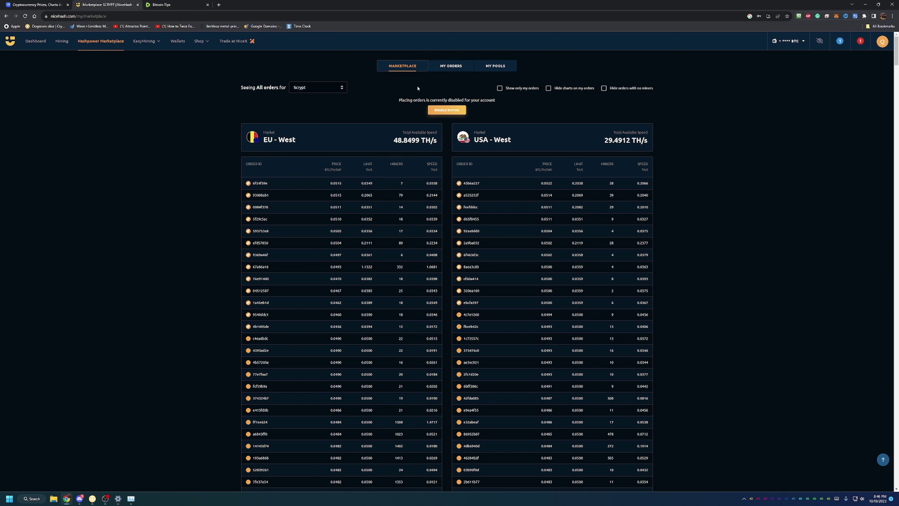
pyautogui.click(441, 112)
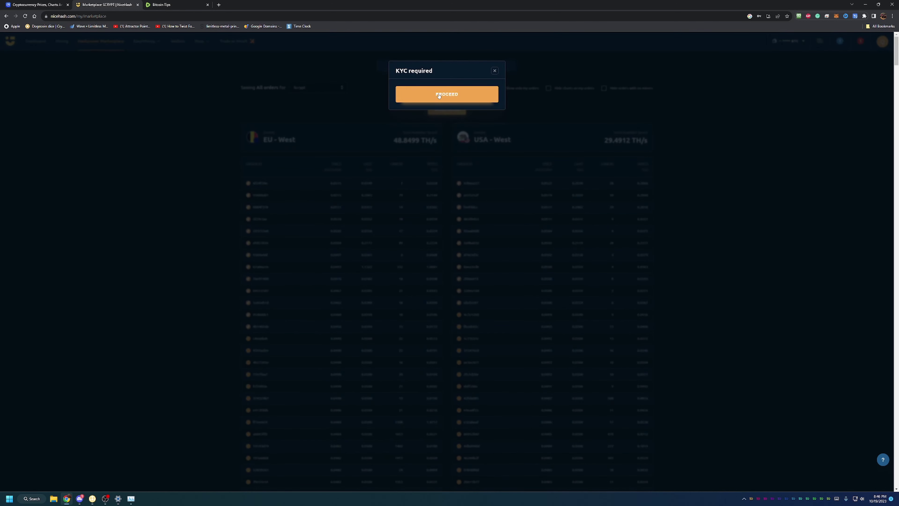
pyautogui.click(494, 71)
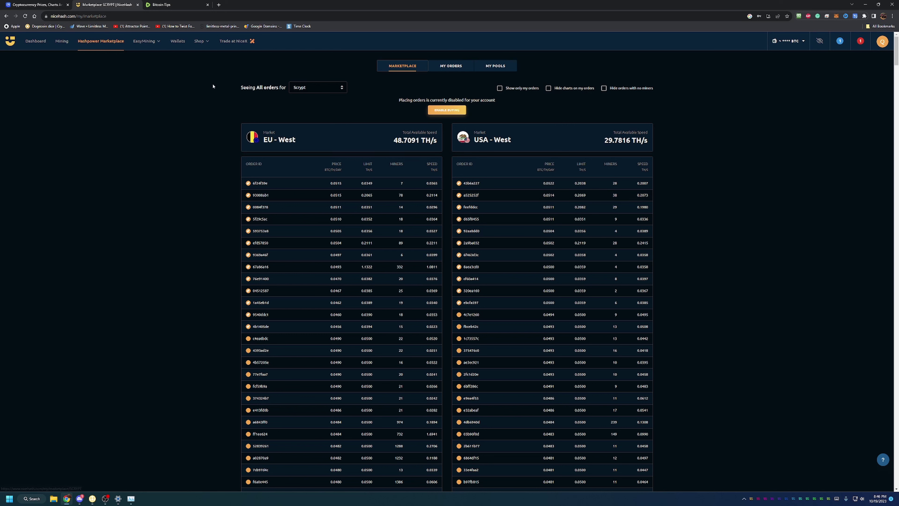
# Browse the EasyMining page's Team Gold, Team Silver and Chromium, Palladium, Silver, Gold packages
pyautogui.moveTo(152, 48)
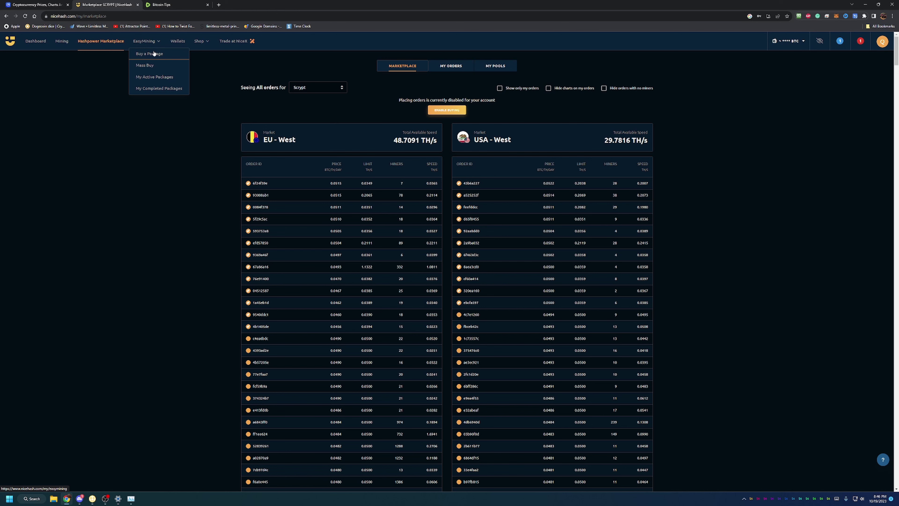
pyautogui.click(154, 59)
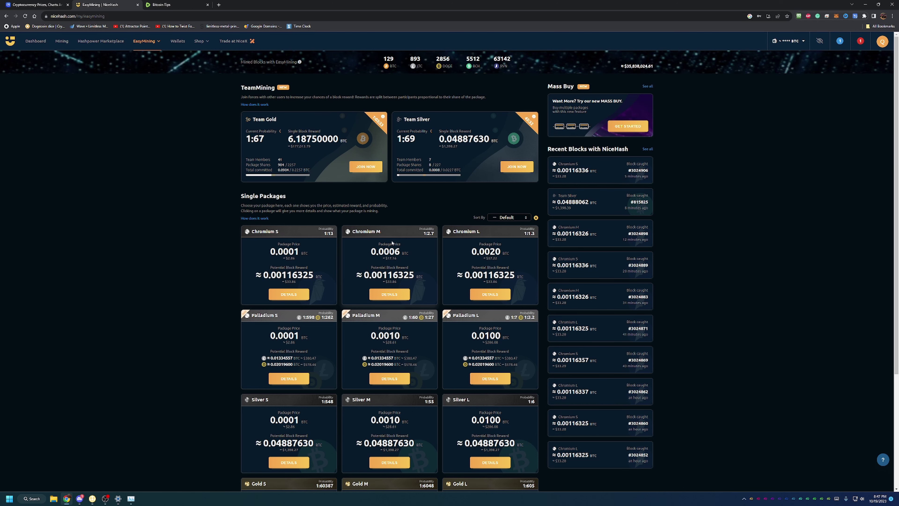
pyautogui.scroll(-2, 424, 255)
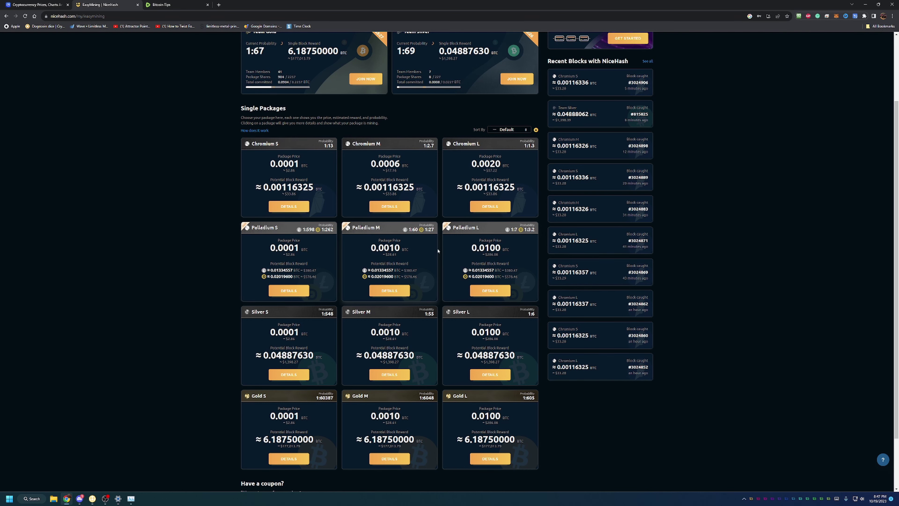
pyautogui.scroll(3, 601, 276)
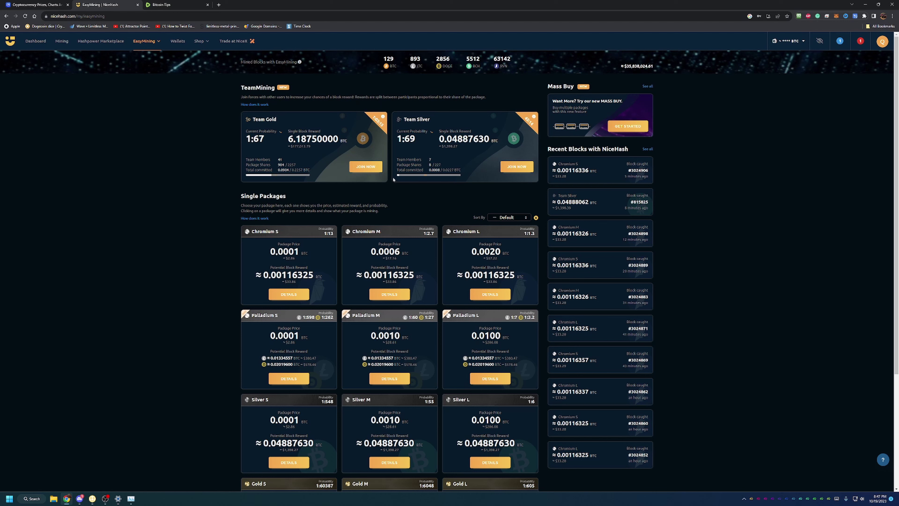
# Look over the NiceHash shop product page, then return to the Dashboard showing 0 active rigs and 1 inactive rig
pyautogui.moveTo(201, 44)
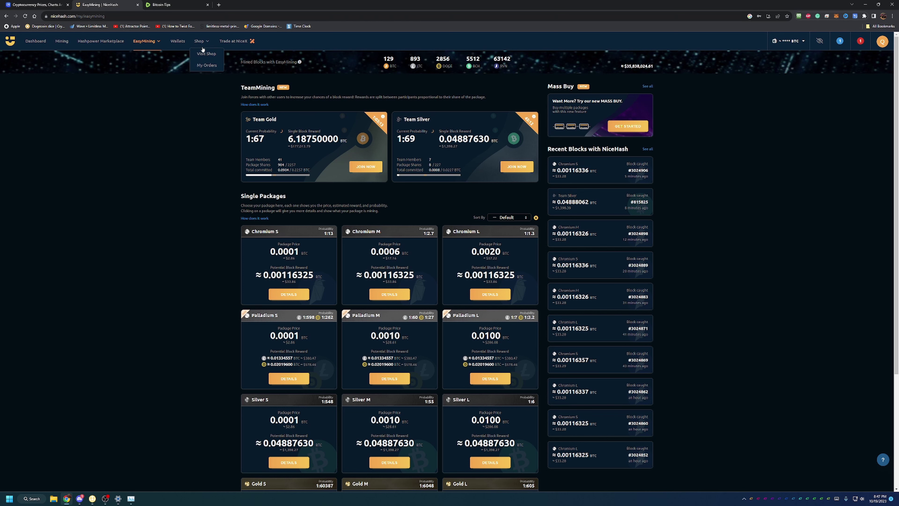
pyautogui.click(198, 53)
pyautogui.scroll(-1, 342, 166)
pyautogui.scroll(-12, 343, 166)
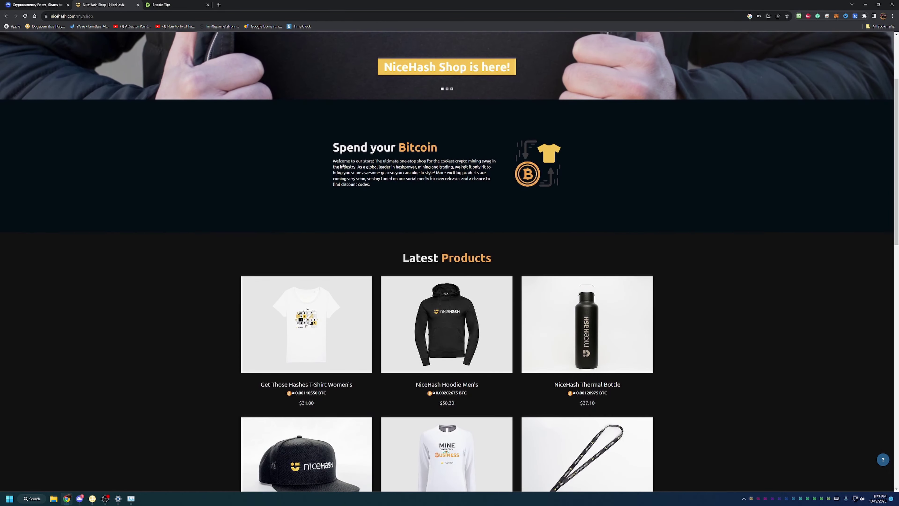
pyautogui.scroll(13, 342, 163)
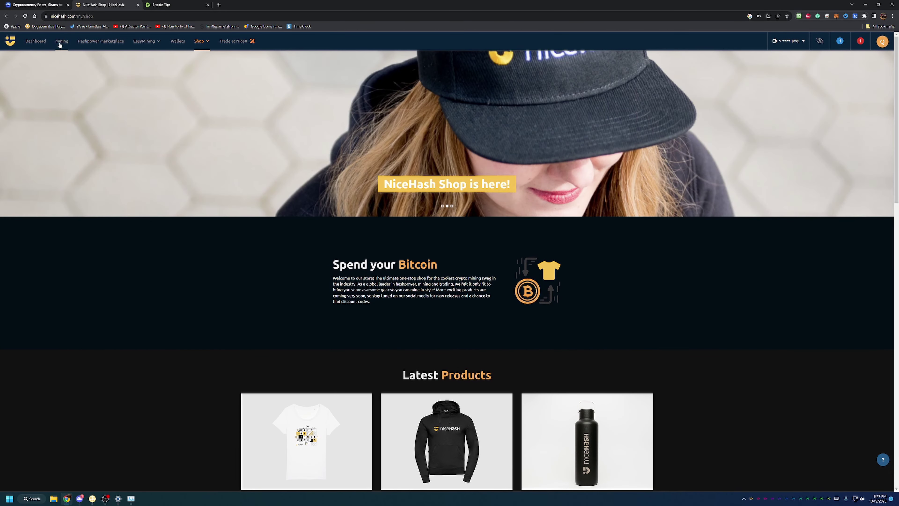
pyautogui.click(37, 41)
pyautogui.moveTo(143, 43)
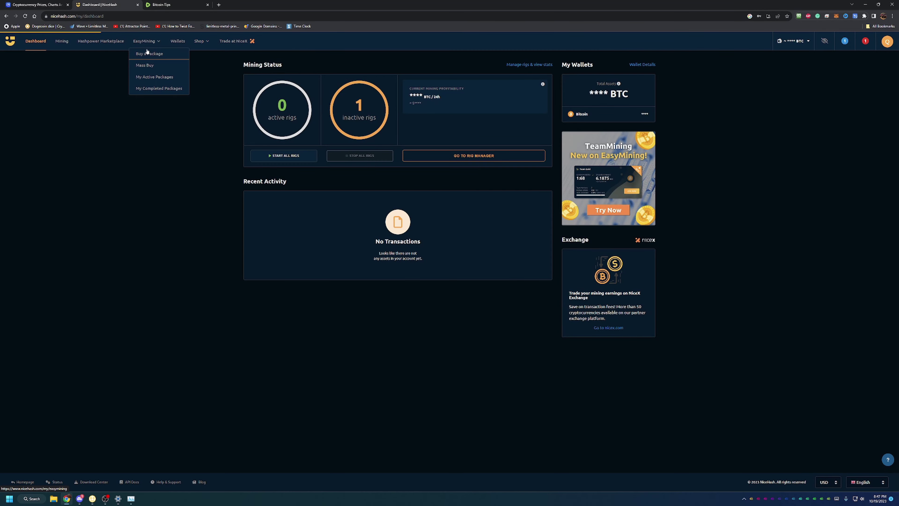